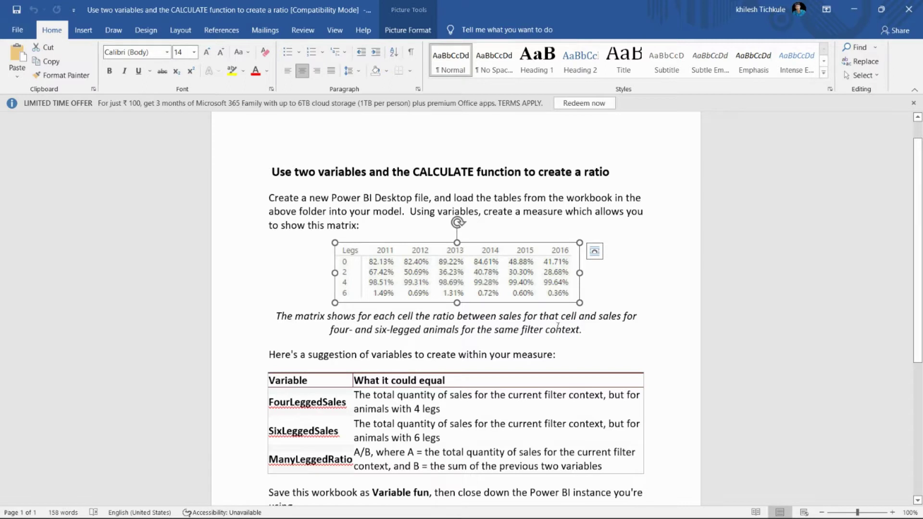
- Read the exercise document's target matrix description and its table of suggested variables
scroll(423, 367, down, 3)
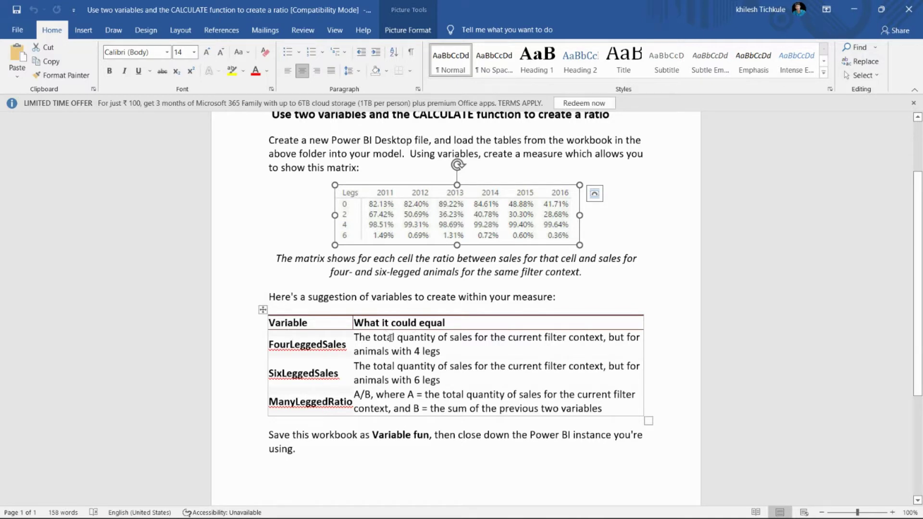
drag(358, 340, 397, 338)
click(437, 337)
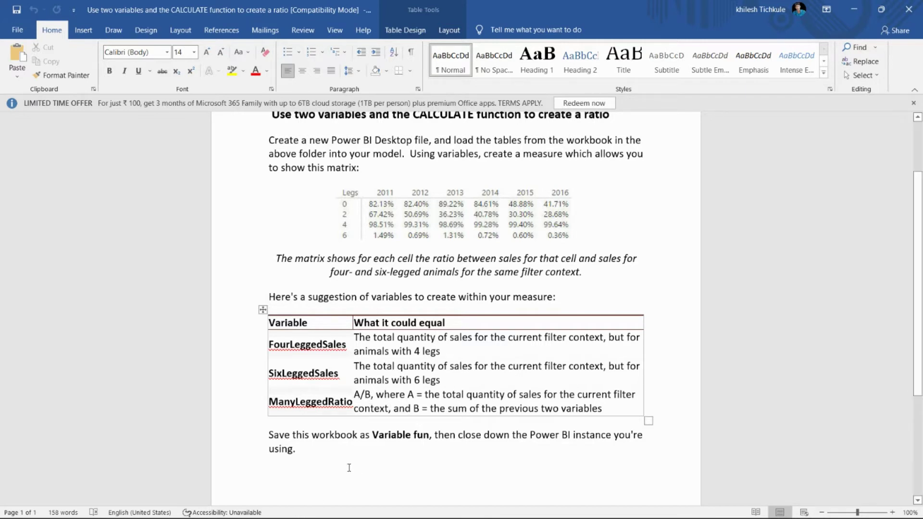
- Switch to the Variable fun report in Power BI Desktop and sort the matrix by its Total column in ascending order
mouse_move(337, 518)
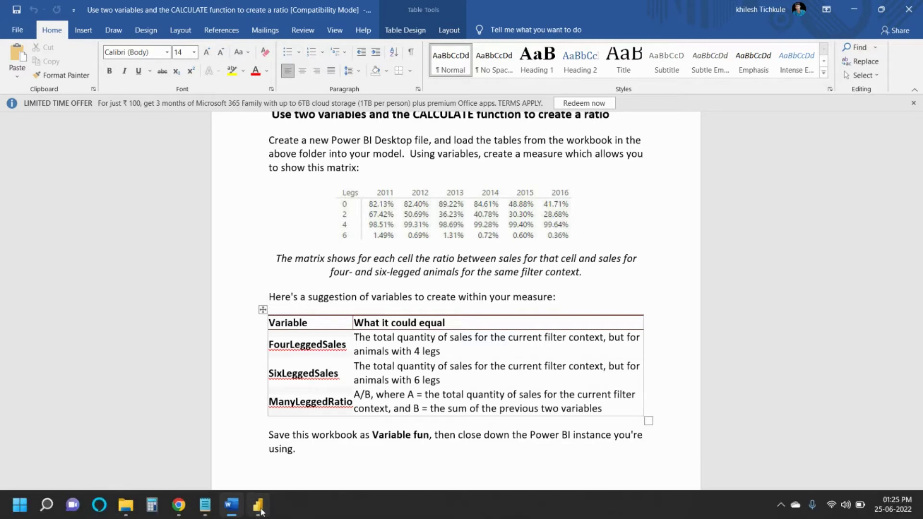
click(259, 516)
click(464, 162)
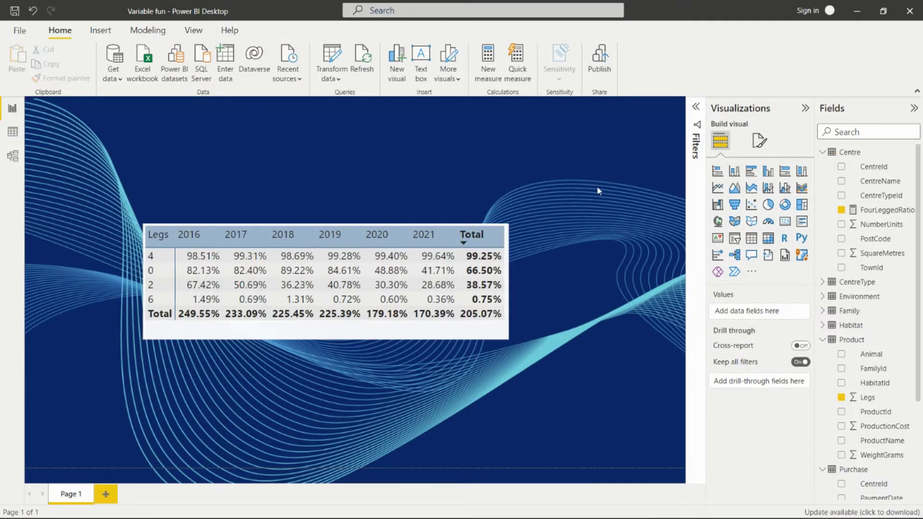
click(503, 234)
click(192, 182)
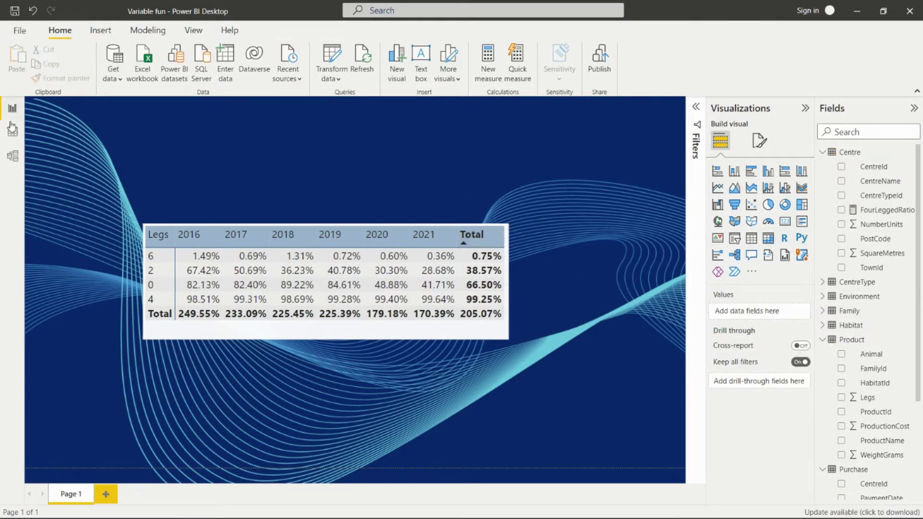
- Browse the data of every table in the model, from Centre through Town
click(13, 132)
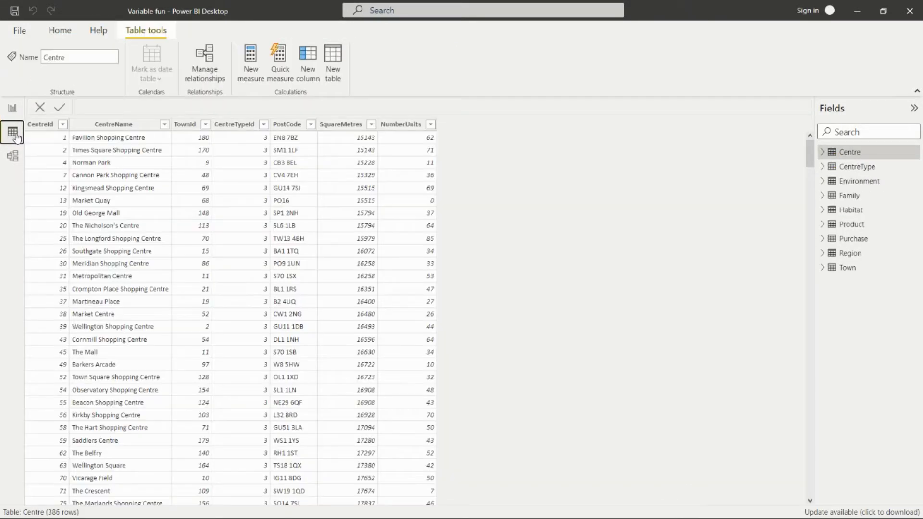
click(853, 157)
click(861, 169)
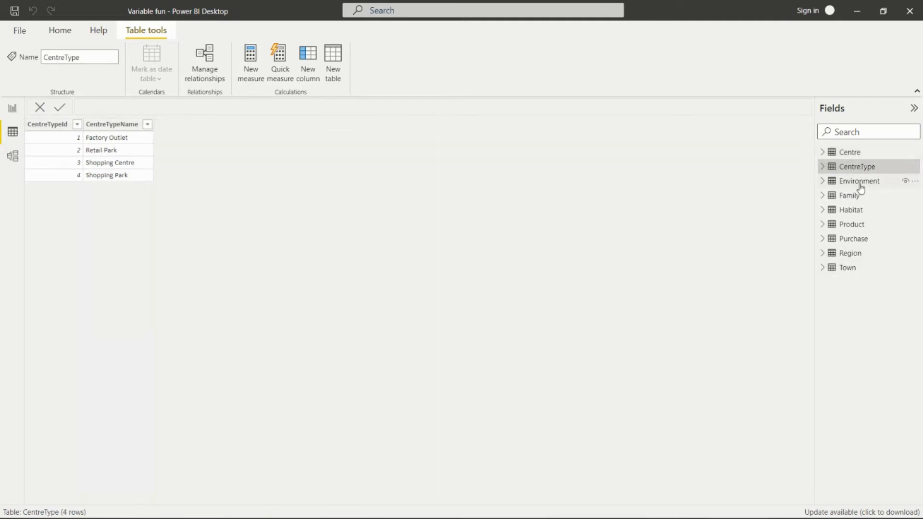
click(861, 186)
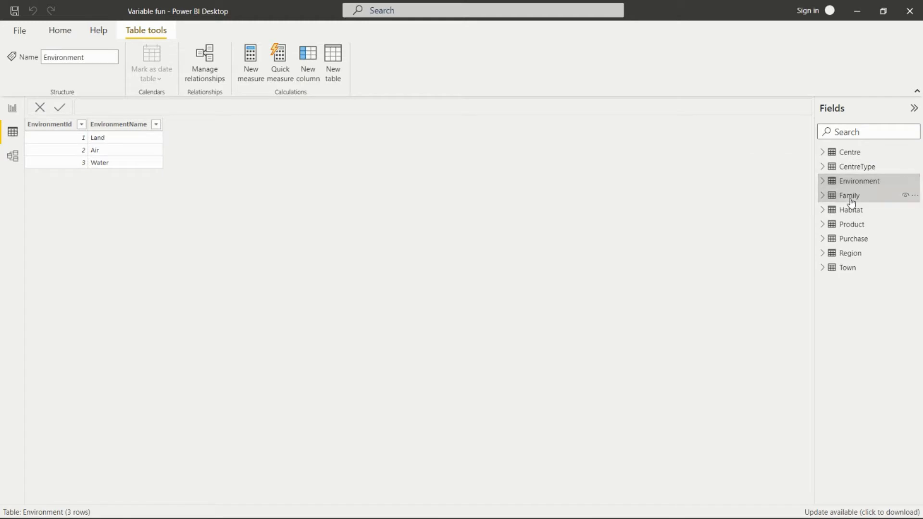
click(853, 197)
click(856, 210)
click(856, 225)
click(858, 238)
click(850, 253)
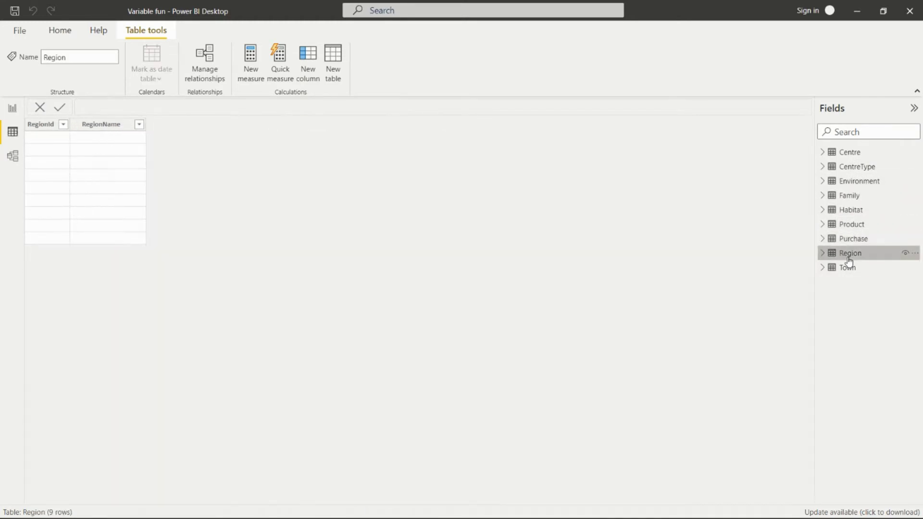
click(849, 268)
- Examine the columns of each table again in order, including the Product table's Legs and the Purchase table's Quantity
click(850, 153)
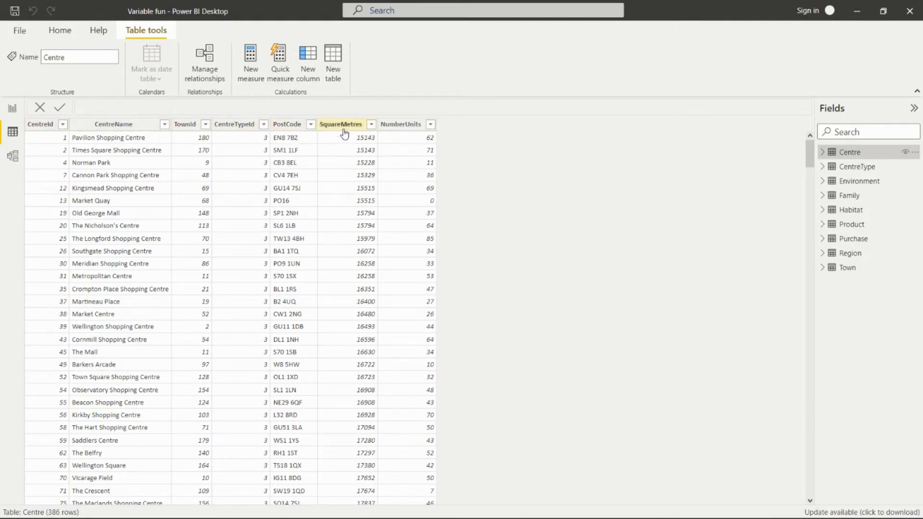
click(855, 166)
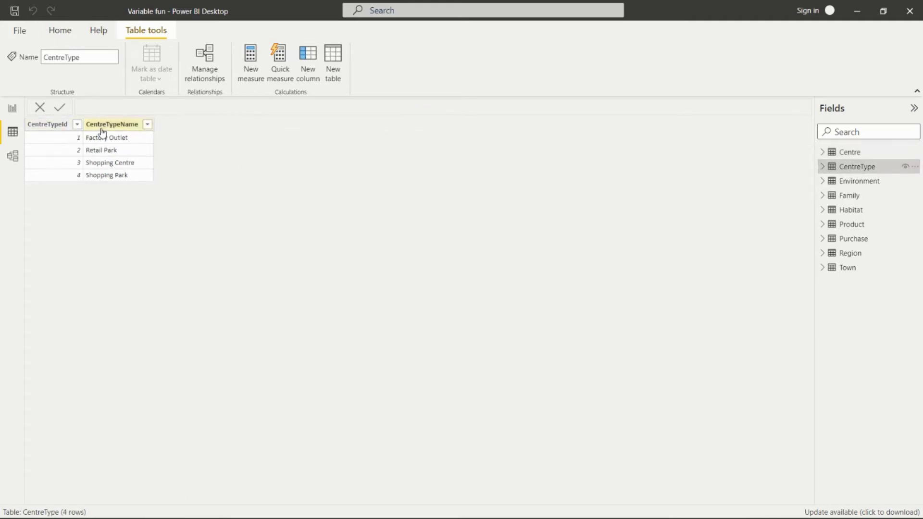
click(850, 185)
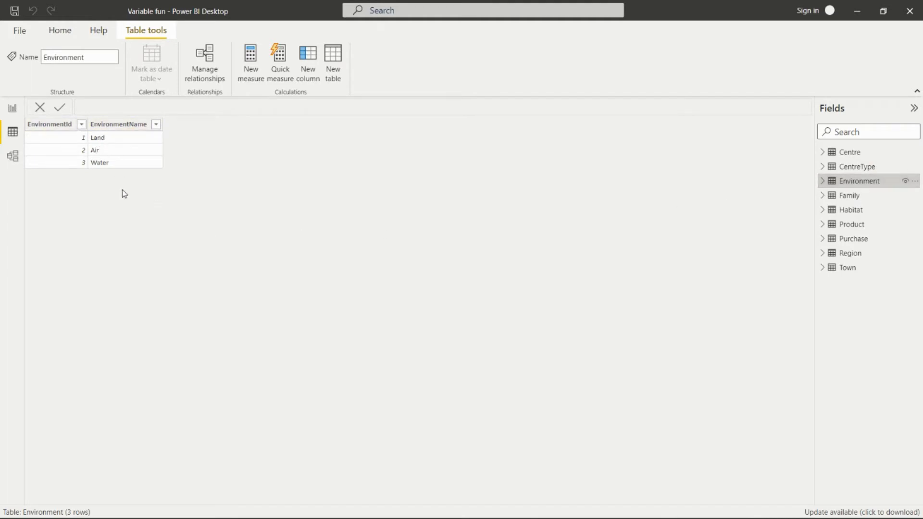
click(847, 195)
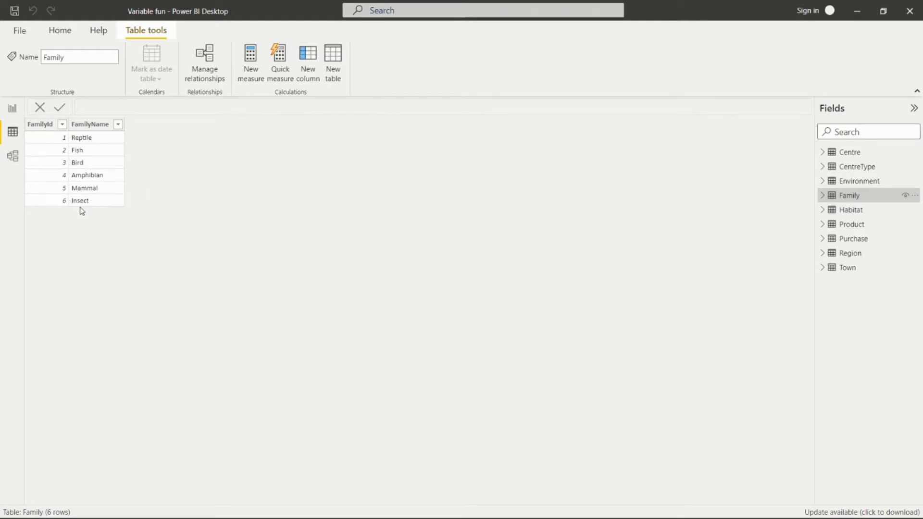
click(853, 212)
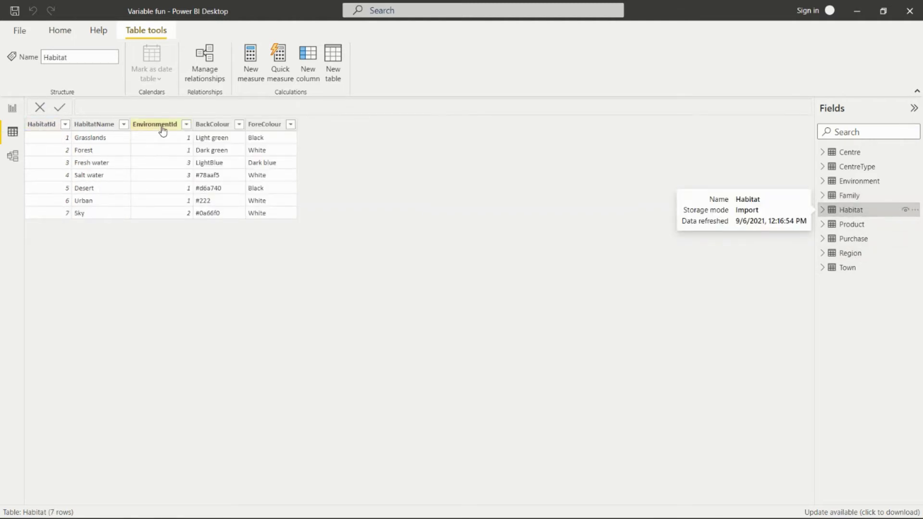
click(850, 226)
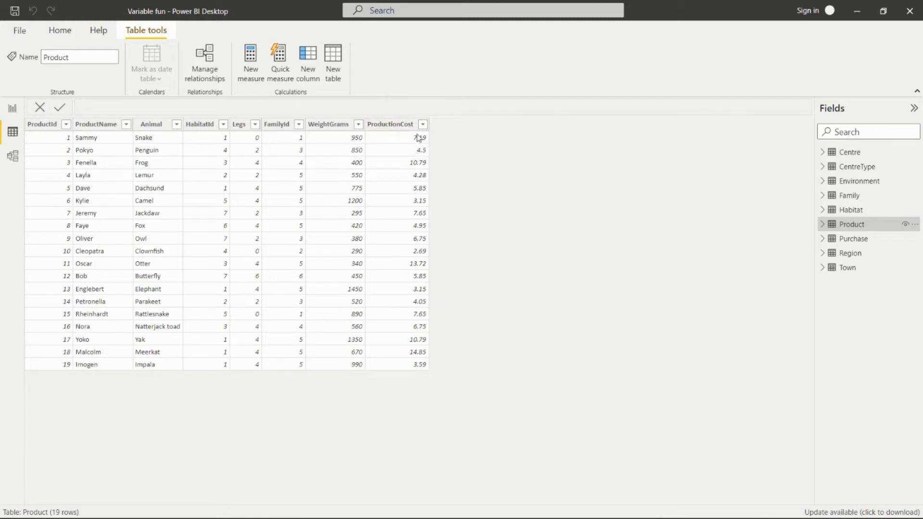
click(847, 238)
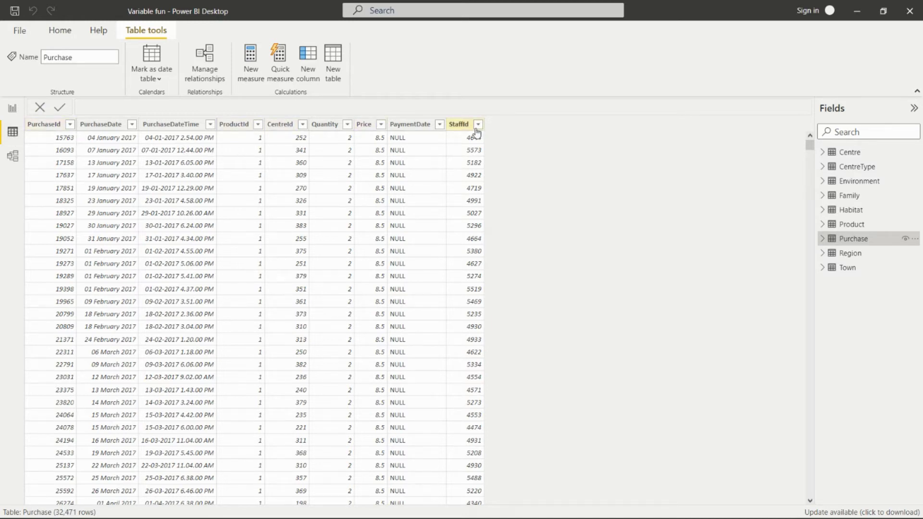
click(863, 256)
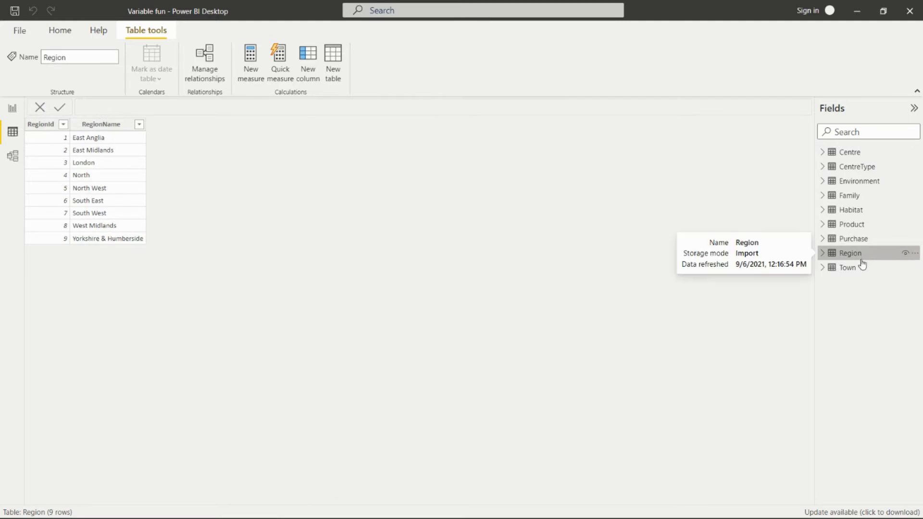
click(856, 273)
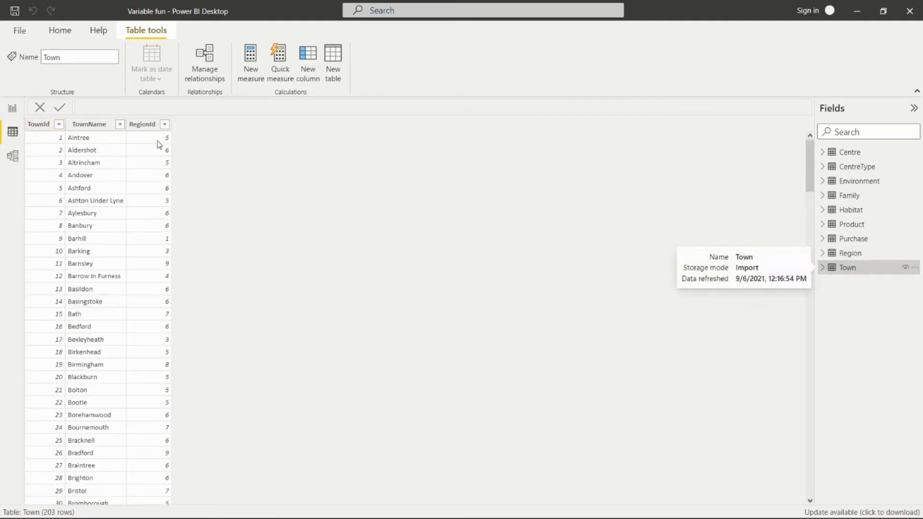
- Show the model's relationship diagram with the table properties collapsed, and select the CentreType table
click(13, 158)
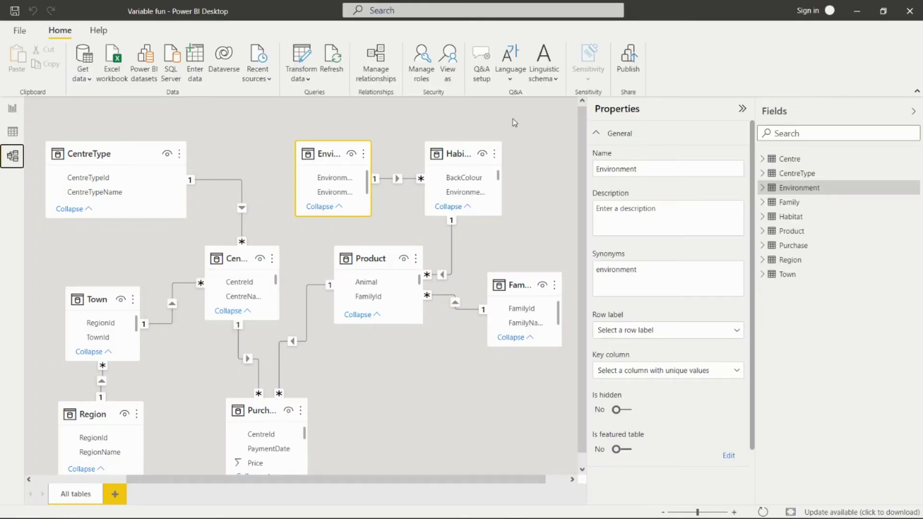
click(743, 109)
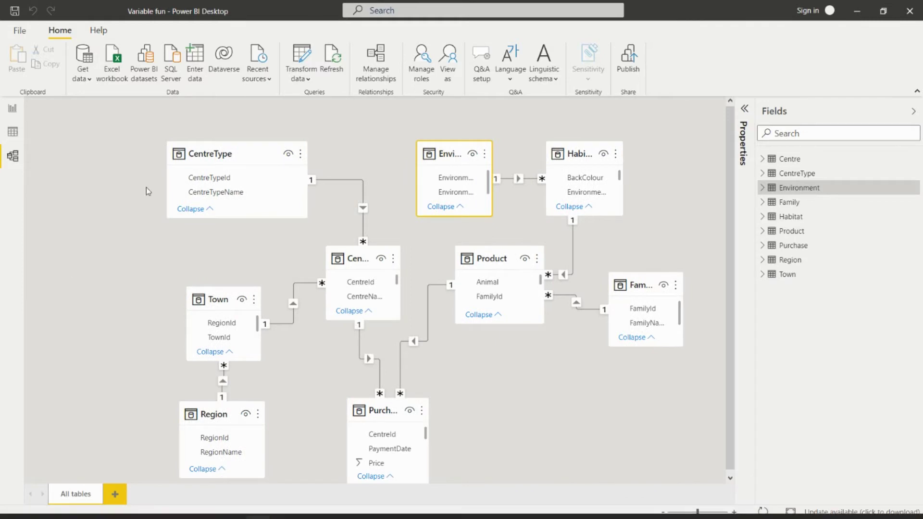
click(202, 154)
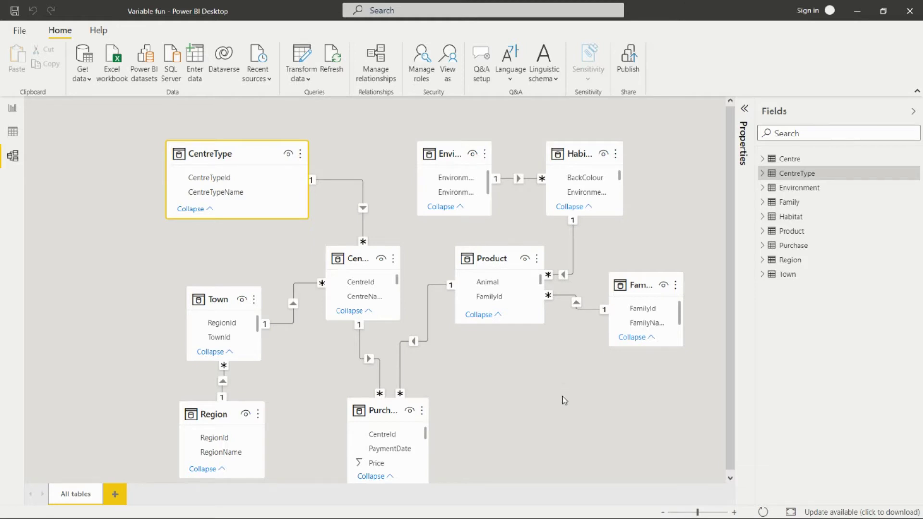
- Shift the Centre table slightly in the diagram and review the settings of its relationship with CentreType
drag(358, 259, 349, 252)
double_click(339, 180)
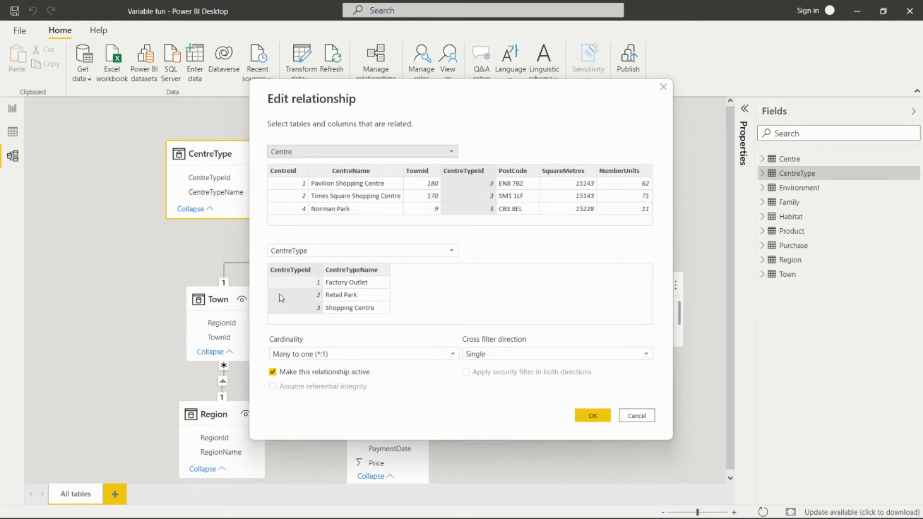
key(Return)
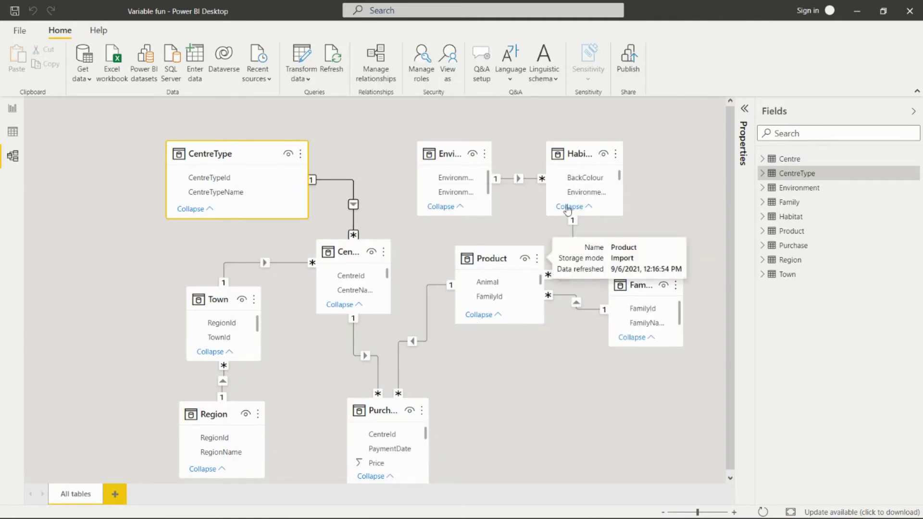
- Return to the report, select the matrix, and open the FourLeggedRatio measure's formula to review its name
click(11, 118)
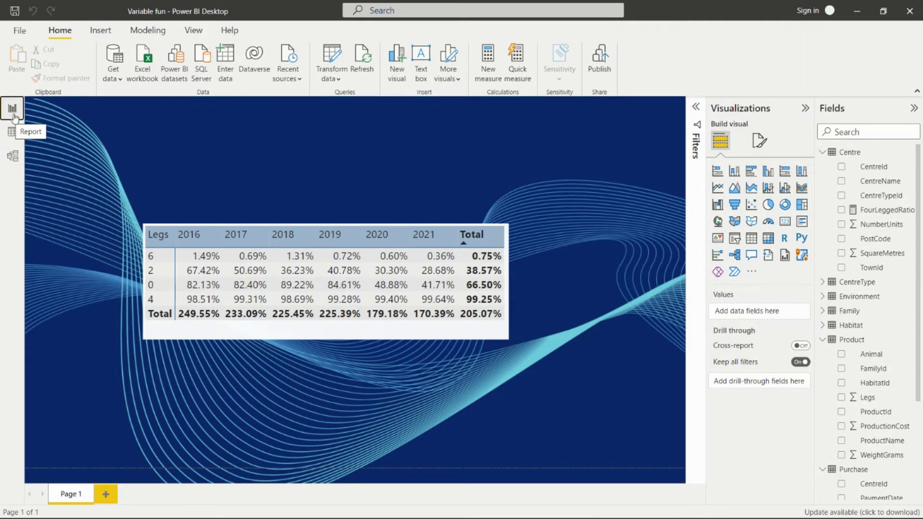
click(165, 226)
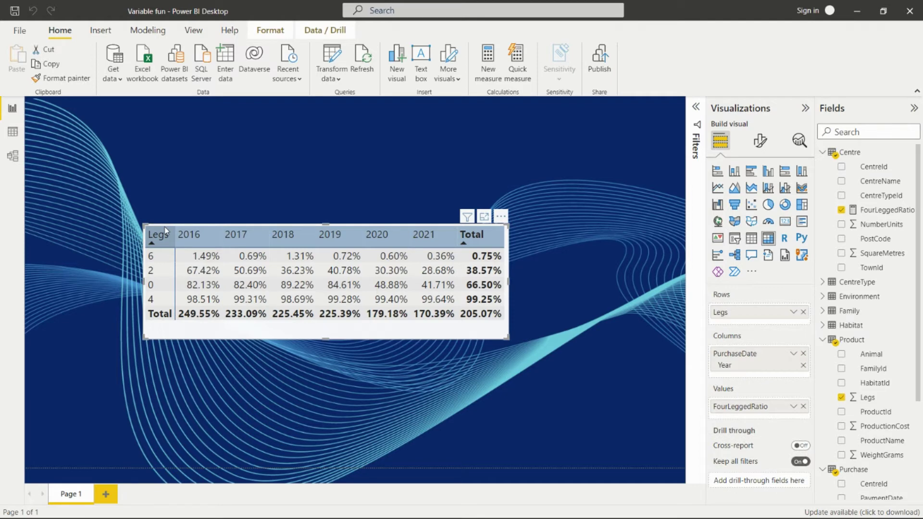
click(164, 226)
click(880, 210)
drag(89, 112, 214, 116)
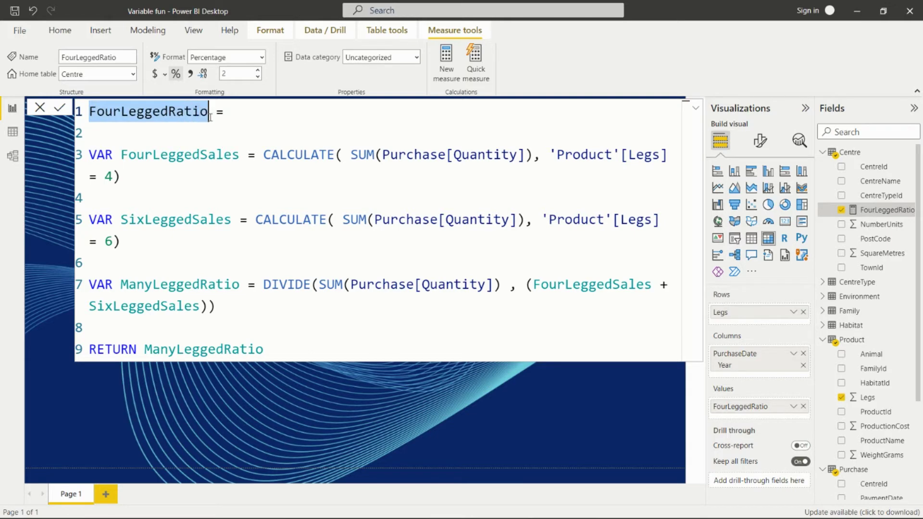
key(End)
- Examine the VAR keyword, the FourLeggedSales variable name and its CALCULATE function in the measure's formula
drag(88, 156, 114, 156)
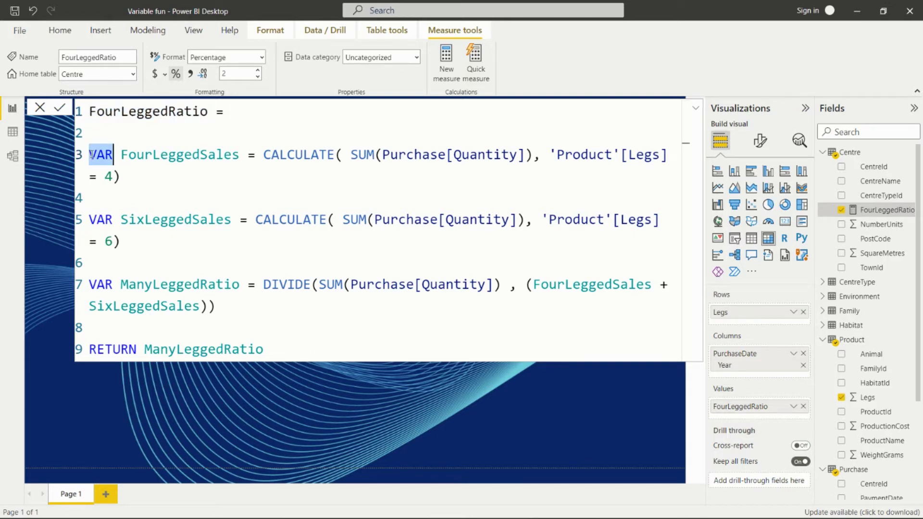
click(240, 159)
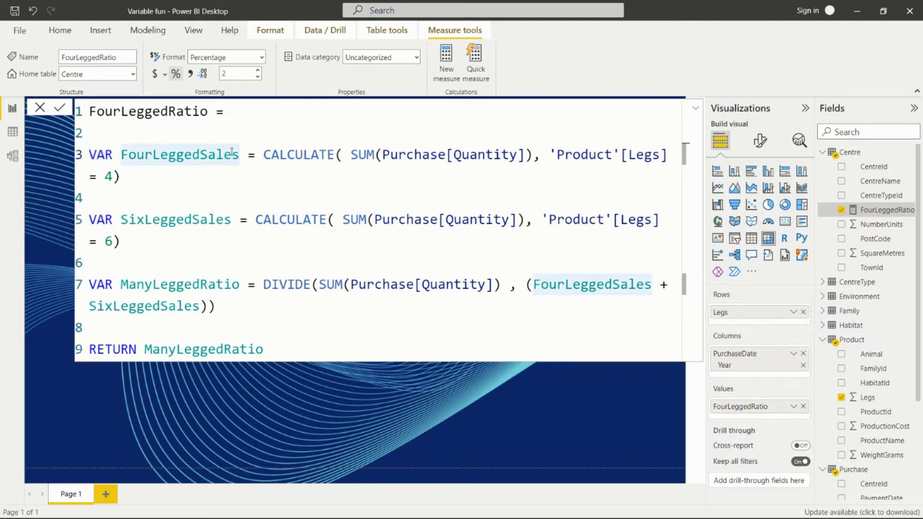
click(257, 156)
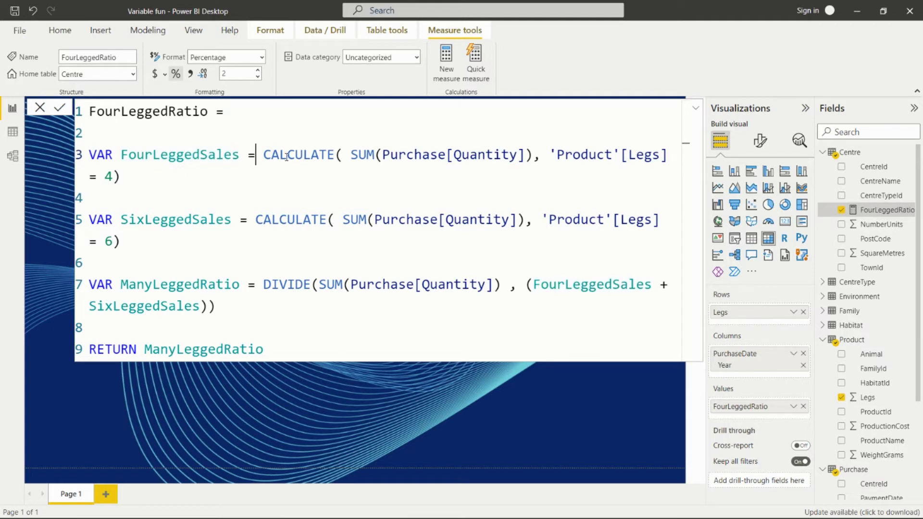
key(Right)
double_click(288, 154)
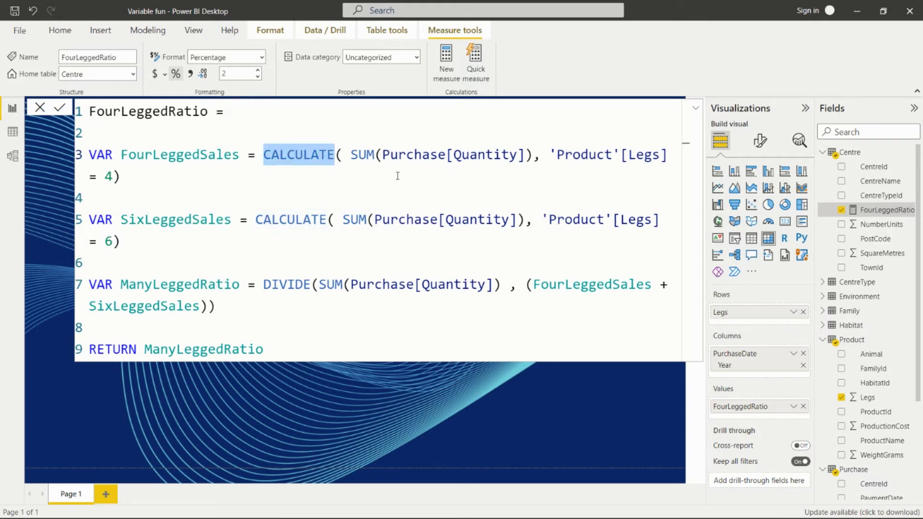
key(Right)
- Highlight the SUM(Purchase[Quantity]) expression inside the FourLeggedSales calculation to review its table and column
click(369, 156)
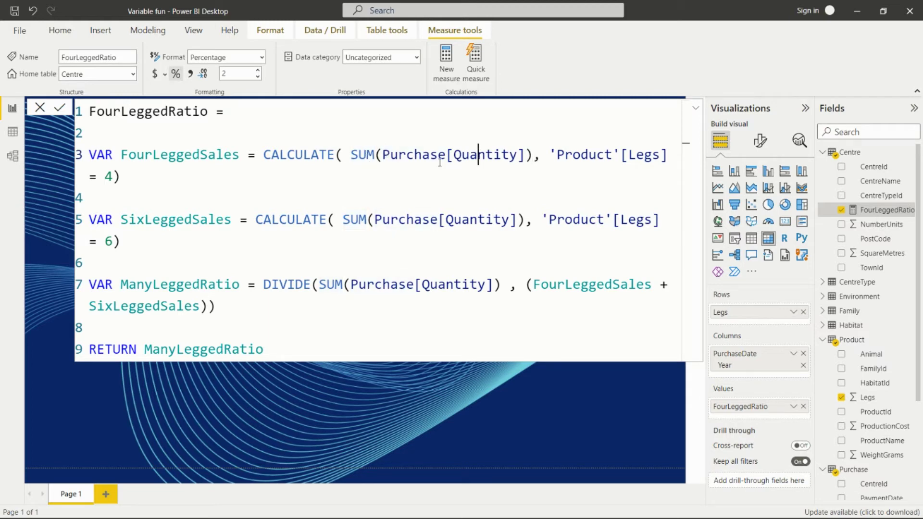
double_click(411, 157)
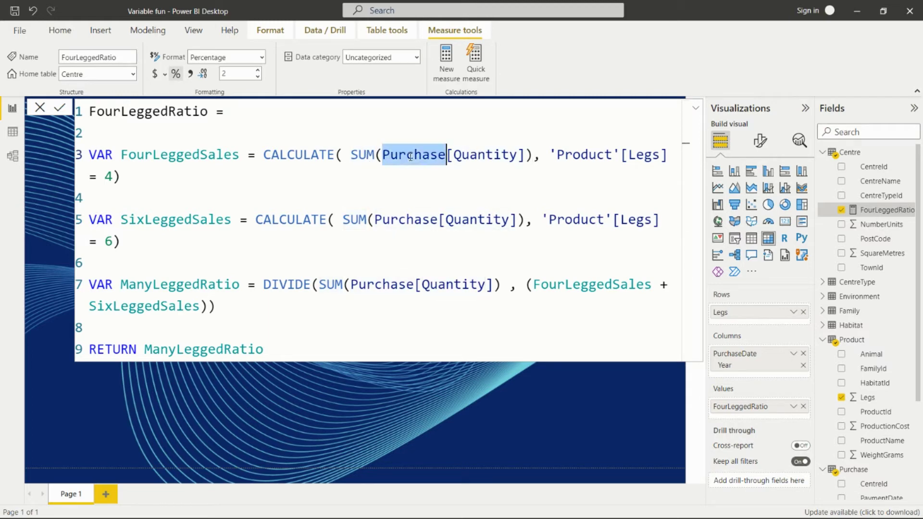
click(479, 156)
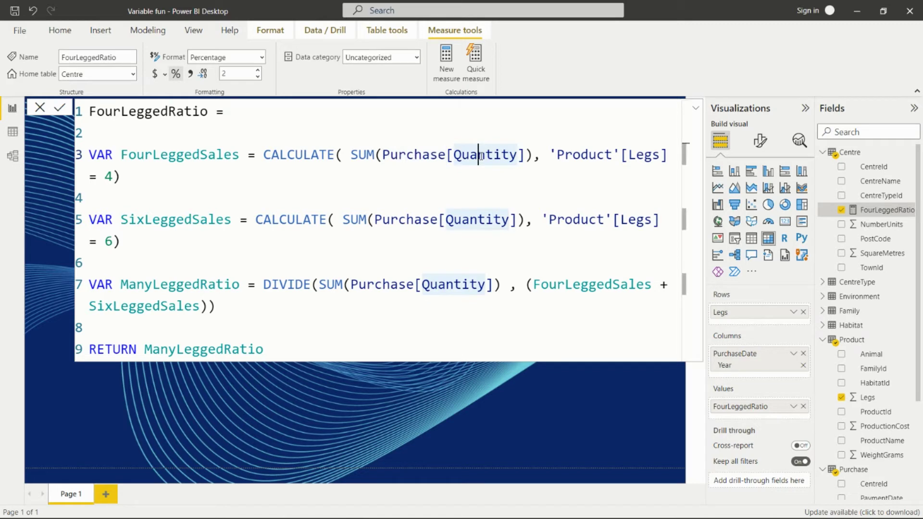
drag(351, 155, 527, 155)
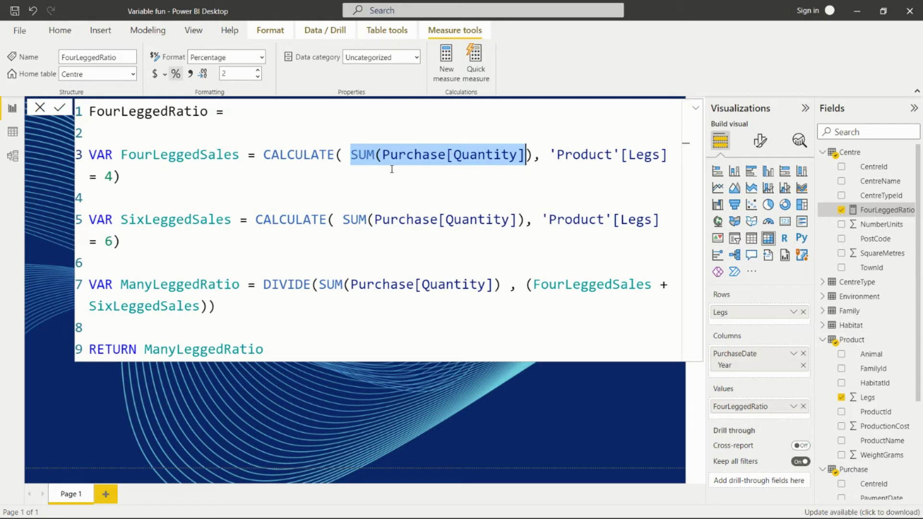
click(542, 155)
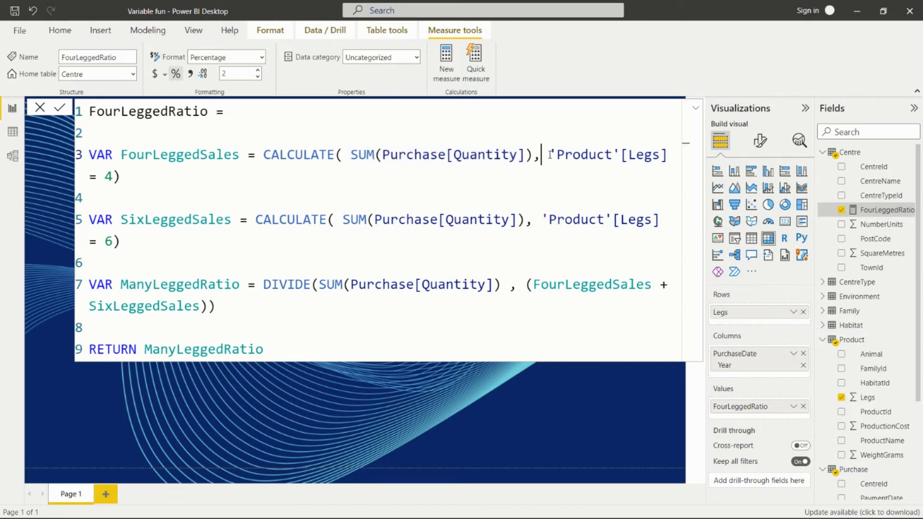
- Review the 'Product'[Legs] = 4 filter, the quantity sum it applies to, and the FourLeggedSales variable holding the result
double_click(588, 158)
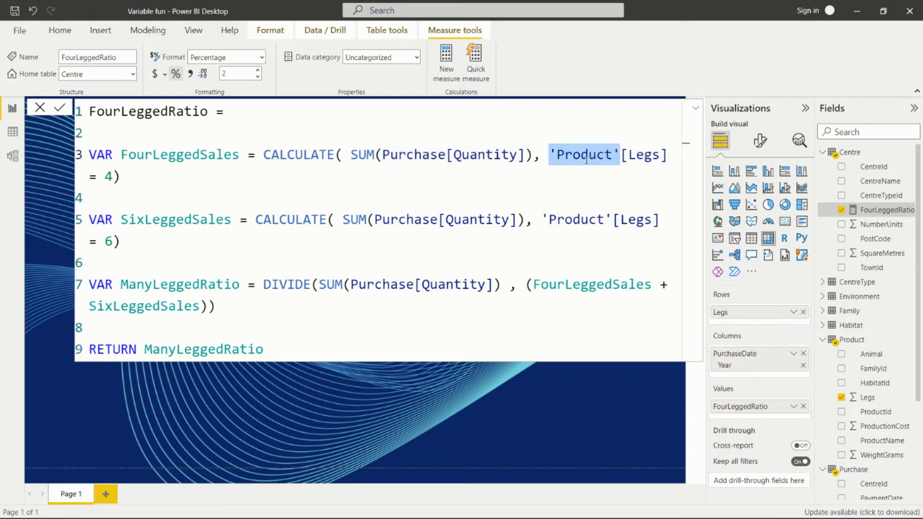
double_click(586, 159)
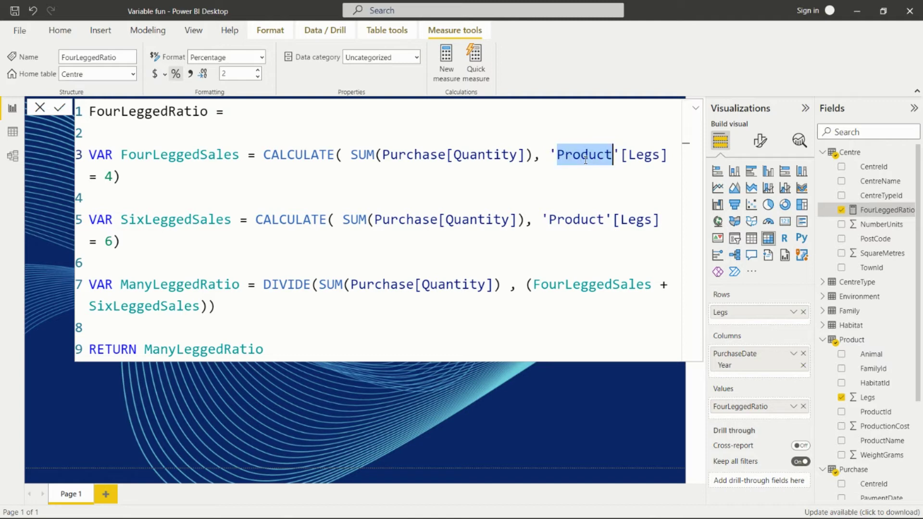
double_click(635, 155)
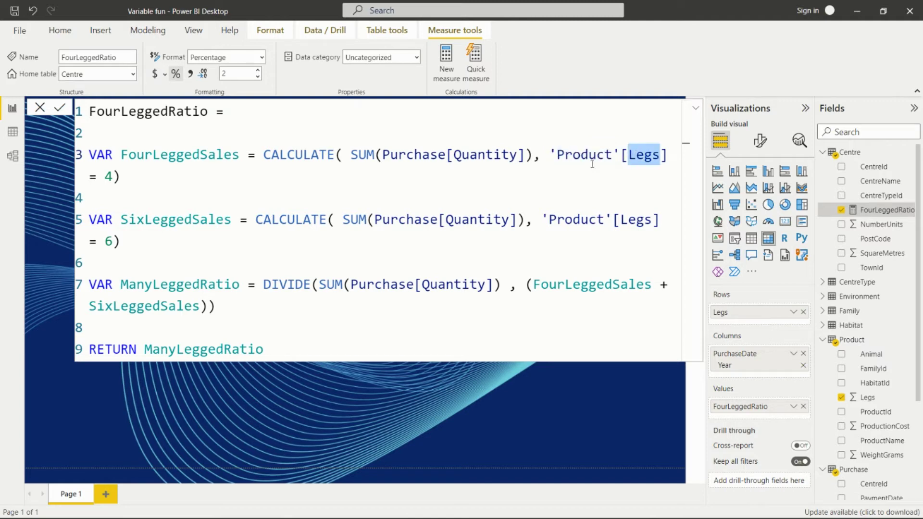
click(670, 157)
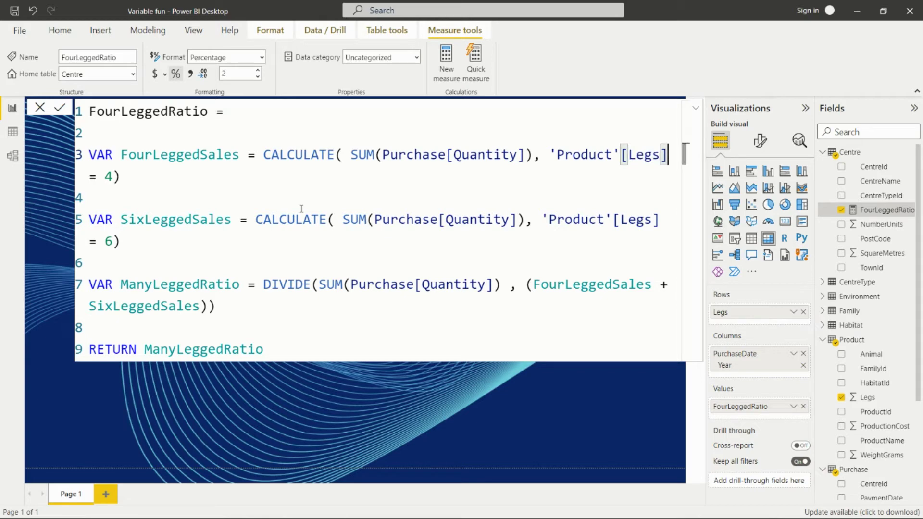
double_click(110, 177)
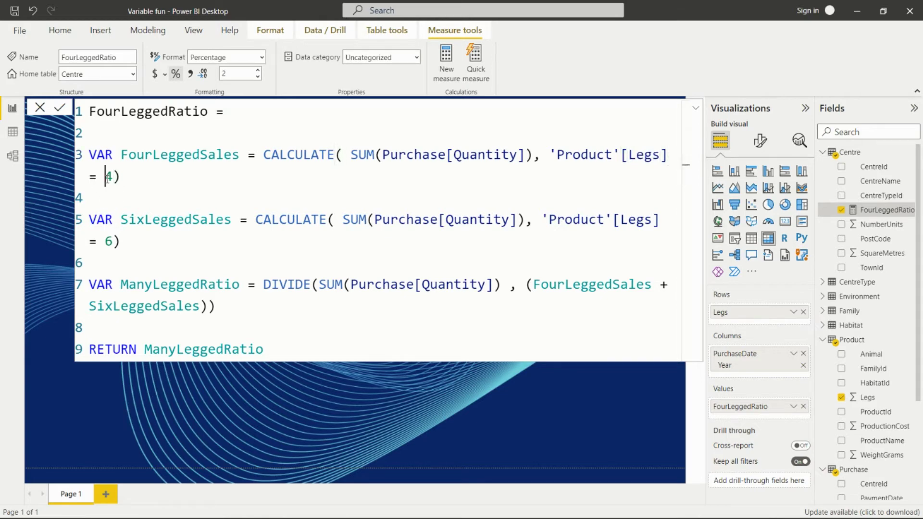
click(351, 154)
click(483, 155)
click(142, 182)
drag(120, 154, 240, 156)
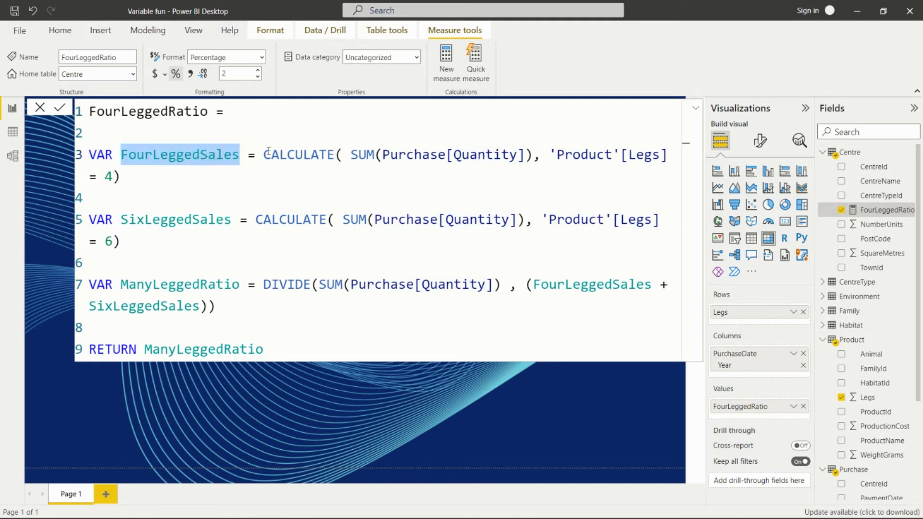
- Examine the SixLeggedSales variable and its filter value of 6 in the formula
click(96, 220)
click(138, 220)
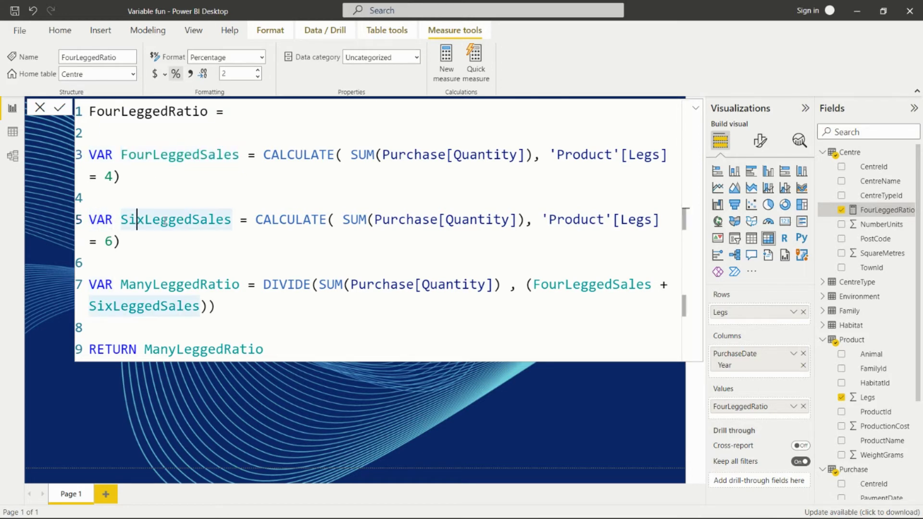
click(210, 219)
double_click(109, 241)
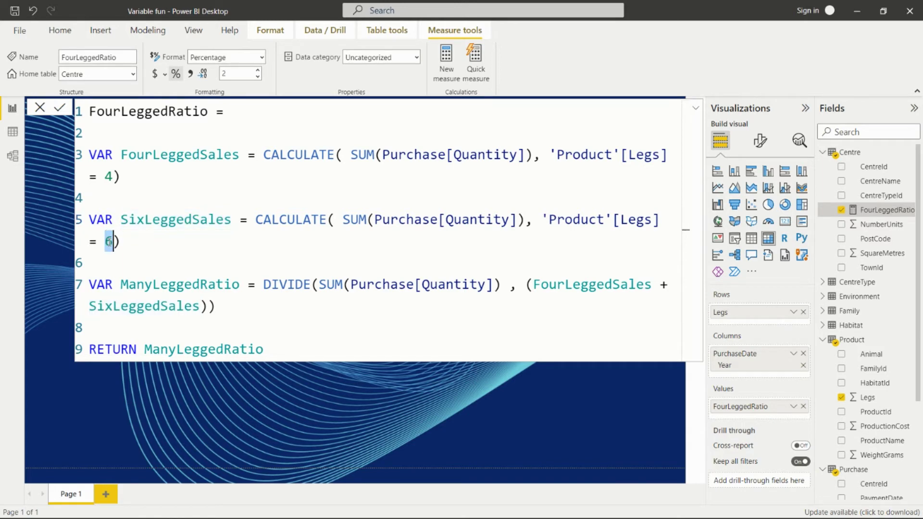
double_click(162, 219)
click(230, 252)
- Examine the ManyLeggedRatio variable, its DIVIDE function and the FourLeggedSales and SixLeggedSales variables used in the denominator
double_click(101, 284)
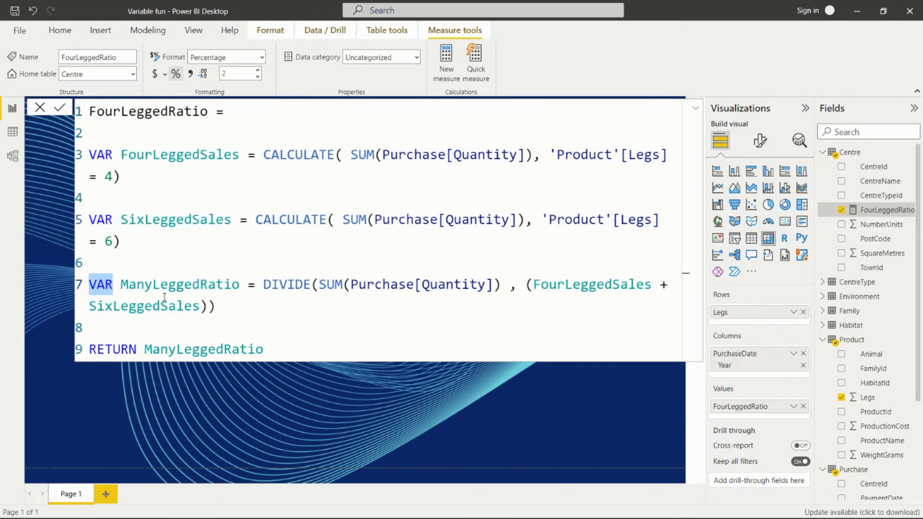
click(200, 285)
click(265, 287)
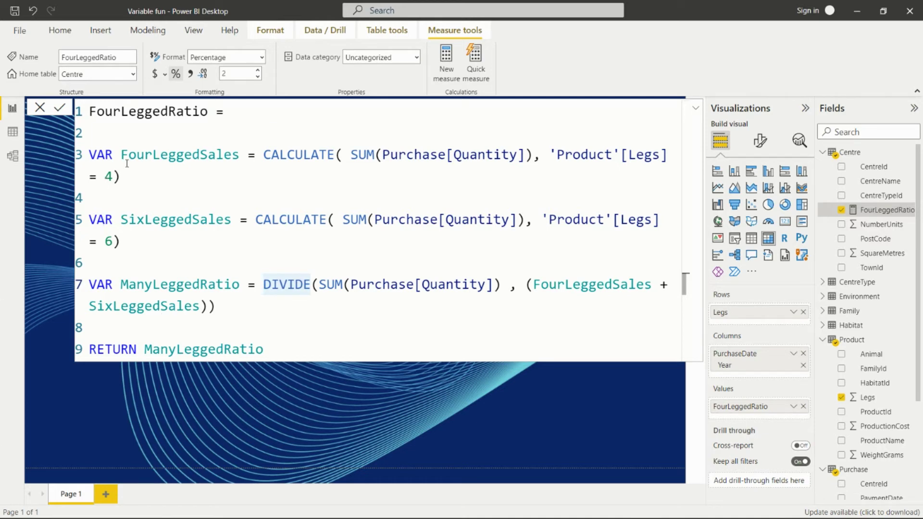
click(120, 176)
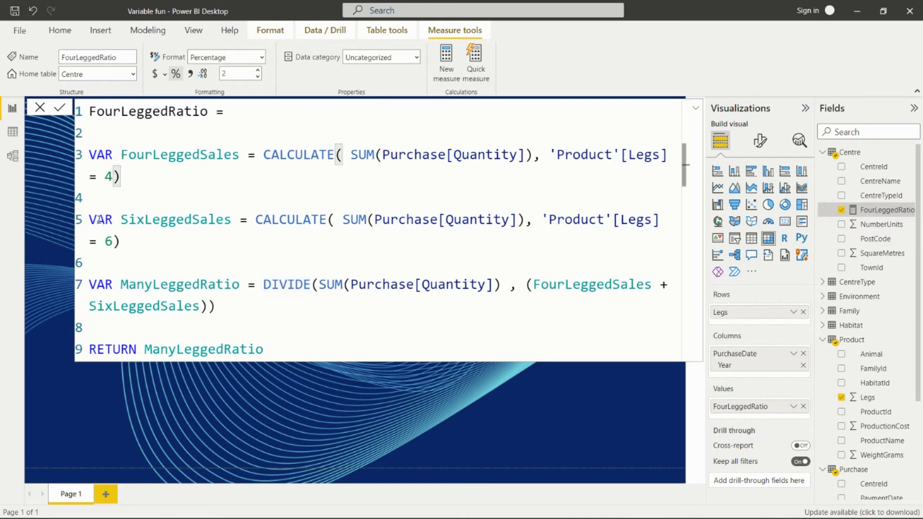
click(113, 240)
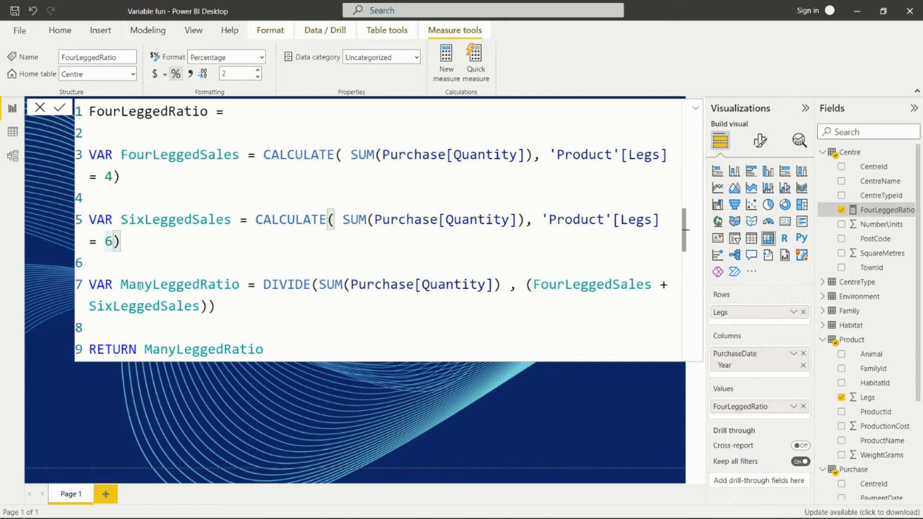
click(135, 163)
click(558, 284)
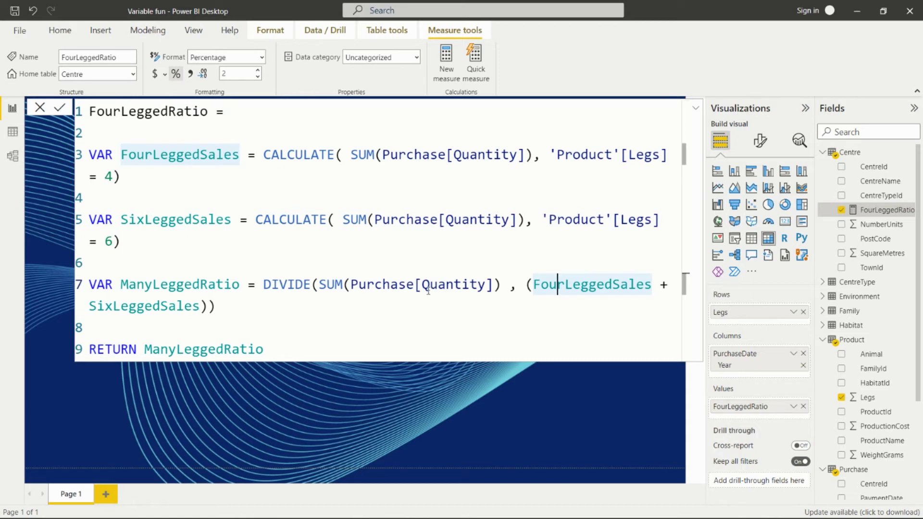
click(233, 308)
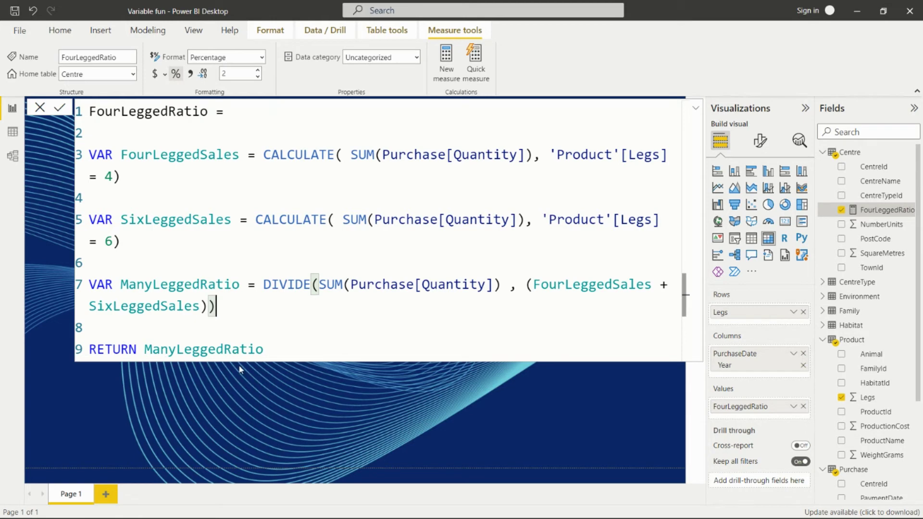
- Trace the RETURN ManyLeggedRatio line to its variable declaration, and collapse the formula to show the matrix
click(159, 352)
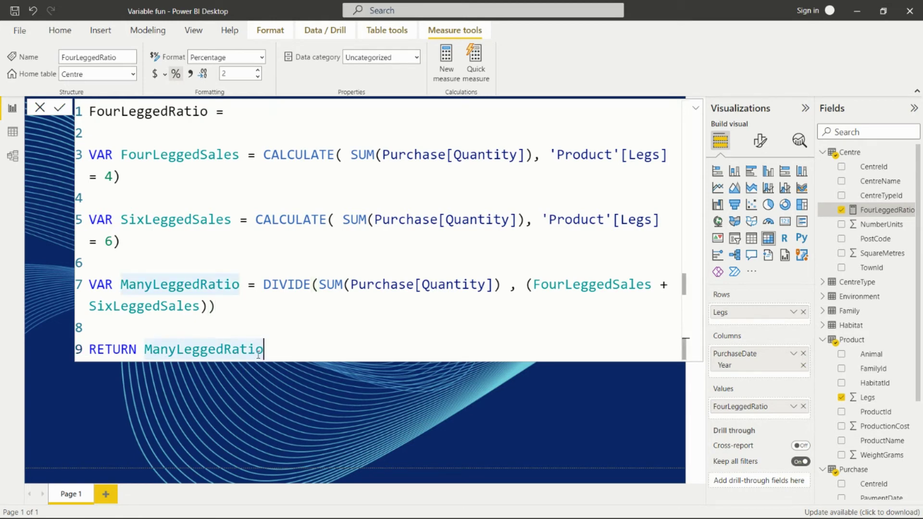
drag(120, 285, 239, 285)
click(289, 354)
click(383, 382)
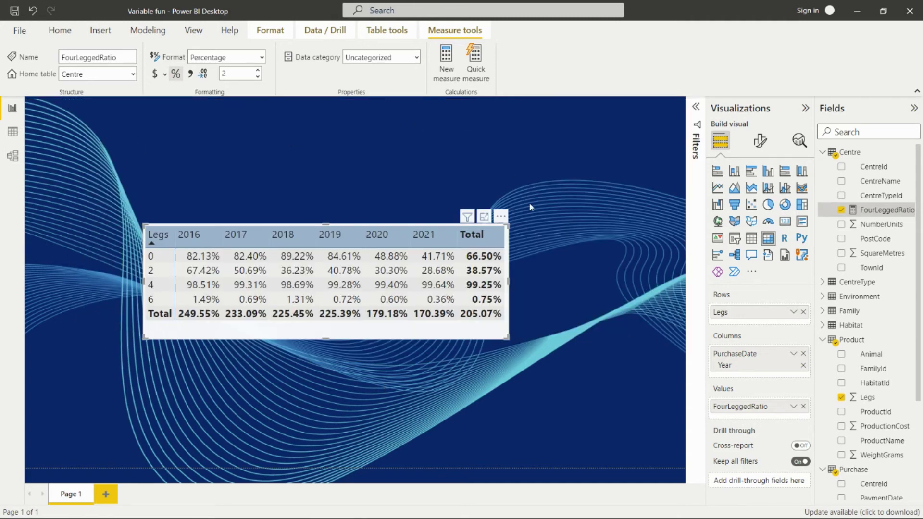
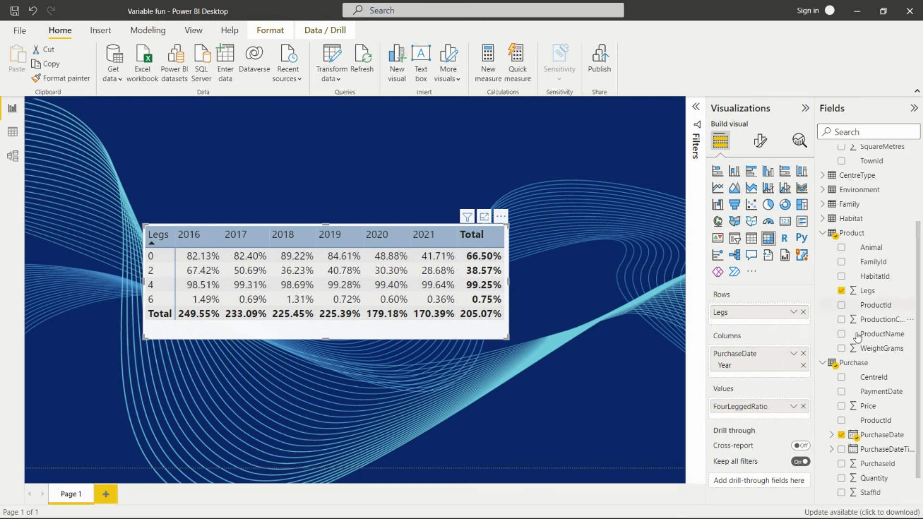
- Expand the Purchase table's PurchaseDate field and its date hierarchy to show the Year level used in the matrix
scroll(842, 348, down, 1)
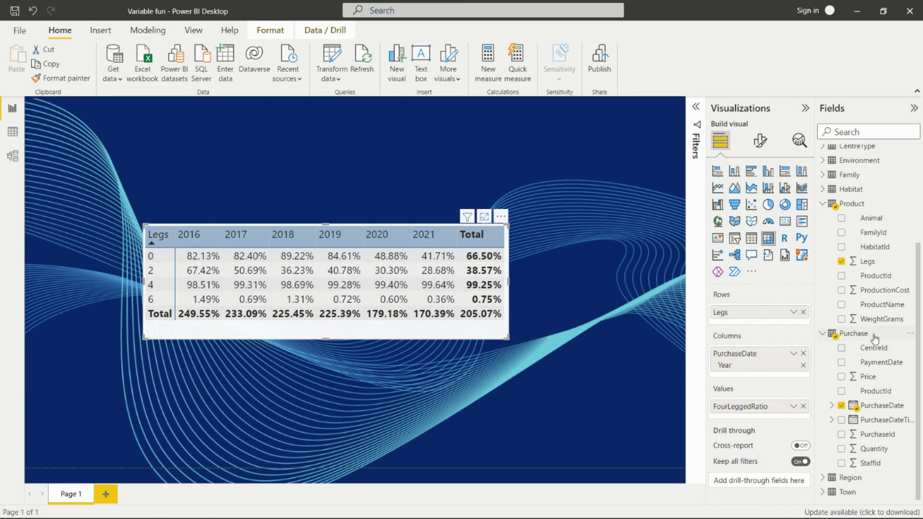
click(832, 406)
click(841, 405)
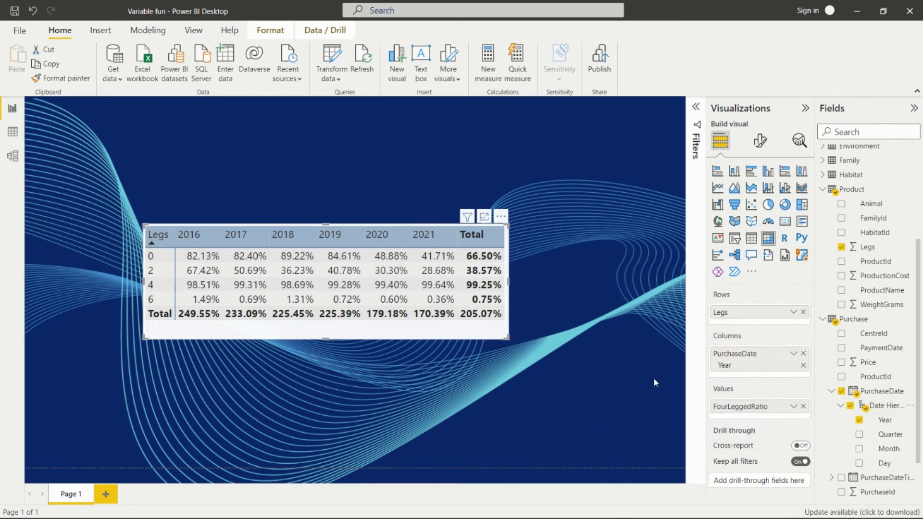
- Reopen the FourLeggedRatio measure's formula for review and close it without changes
scroll(864, 202, up, 3)
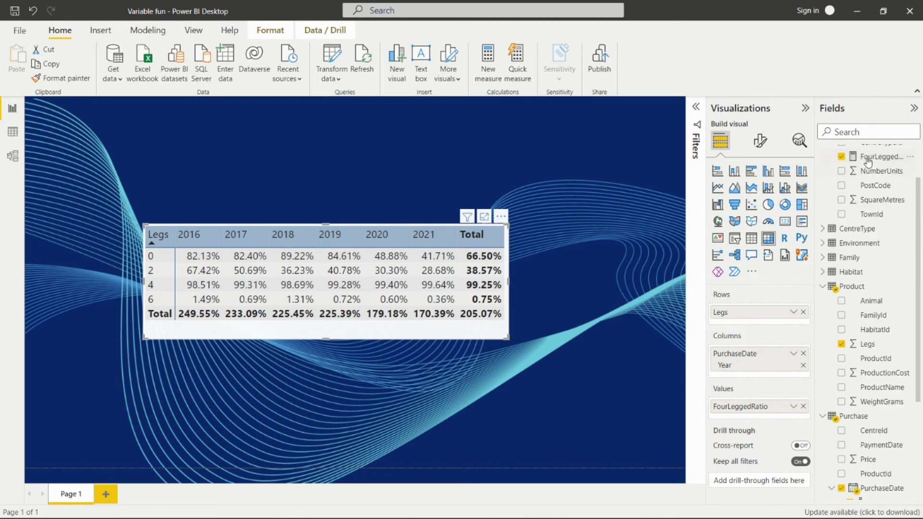
click(871, 156)
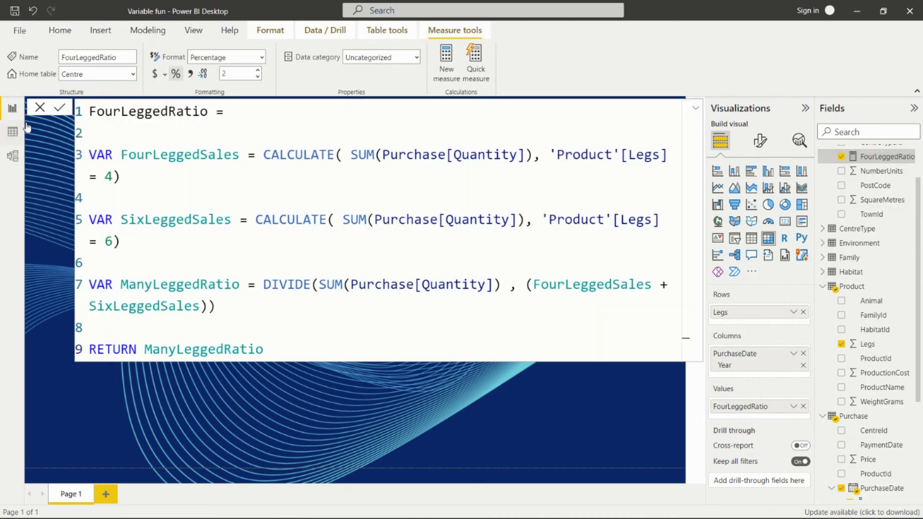
click(41, 106)
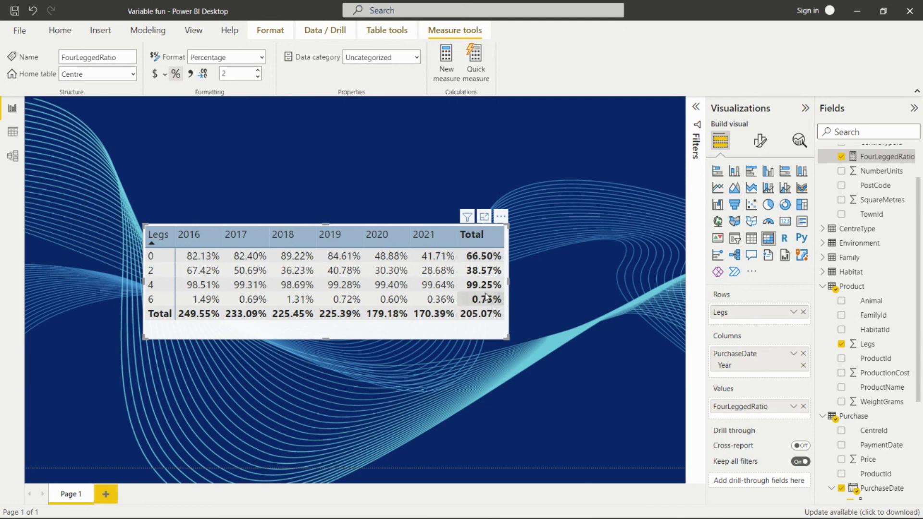
- View the matrix's visual formatting options and deselect the matrix
click(760, 140)
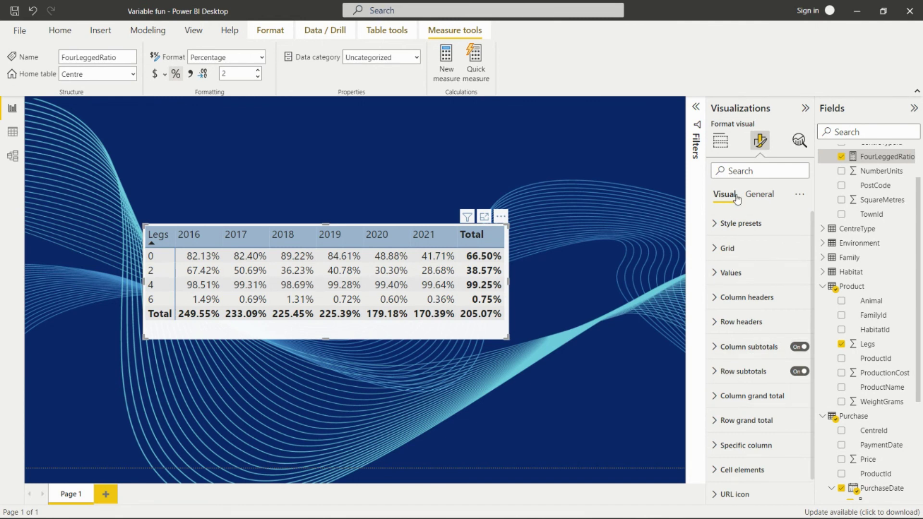
click(546, 306)
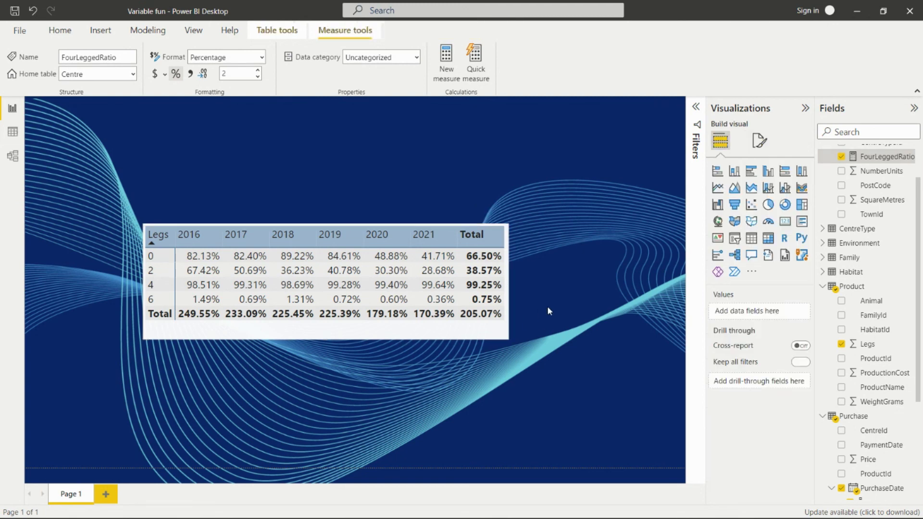